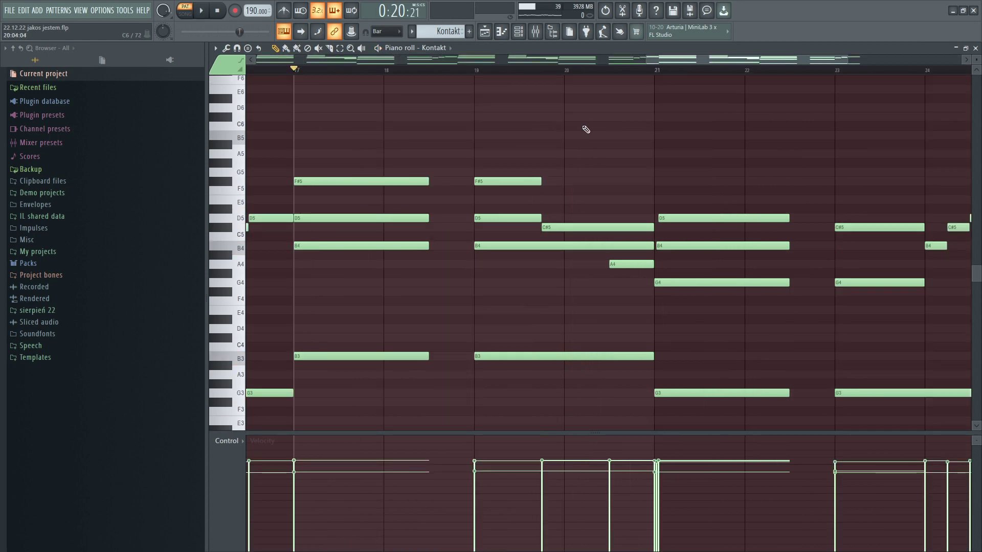
Select the Kontakt chords in bars 17 to 20, reset the Strumizer to its neutral settings, and play the unstrummed chords
drag(616, 112, 319, 396)
key(alt+s)
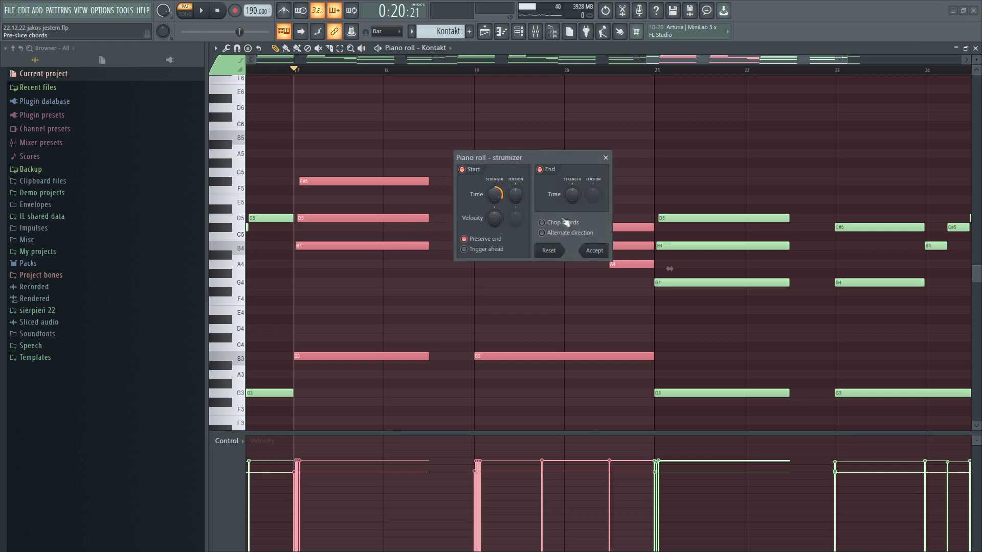
click(548, 251)
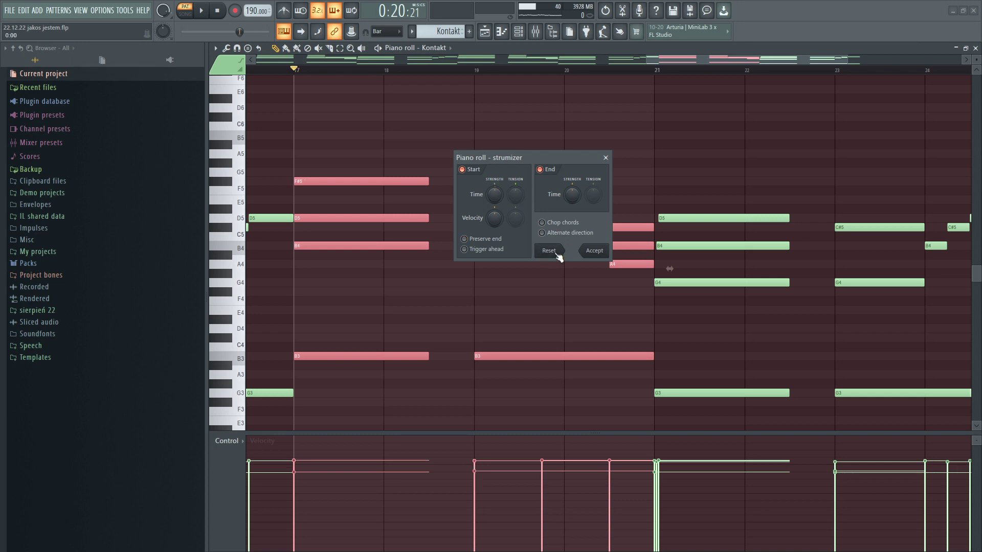
key(space)
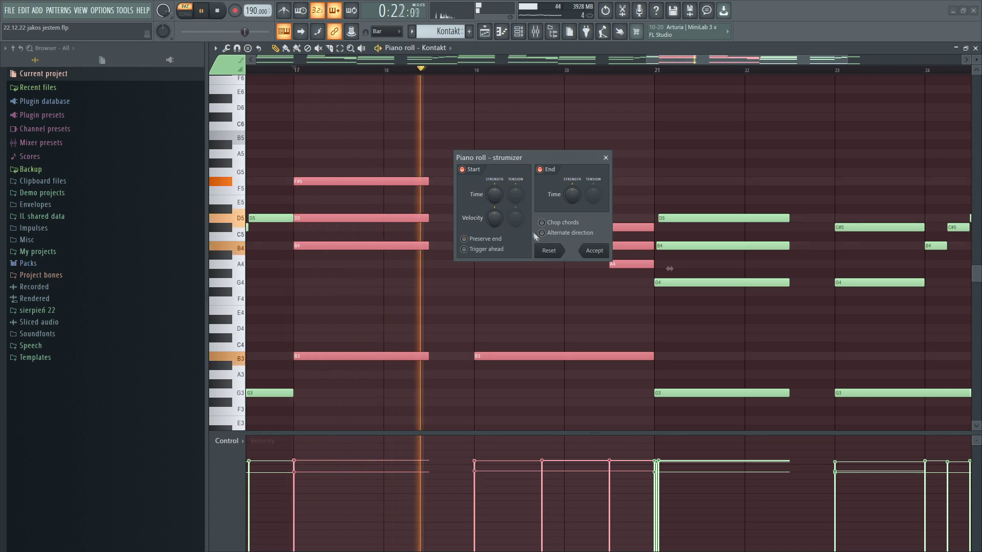
key(space)
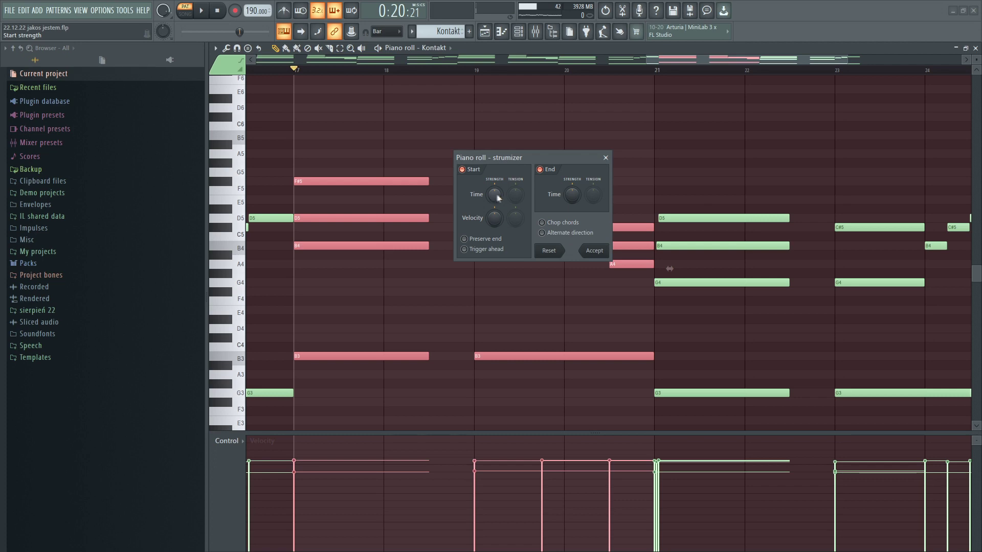
Try a slight start-time strum on the selected chords in the Strumizer, play them, and close it without accepting
scroll(494, 196, up, 5)
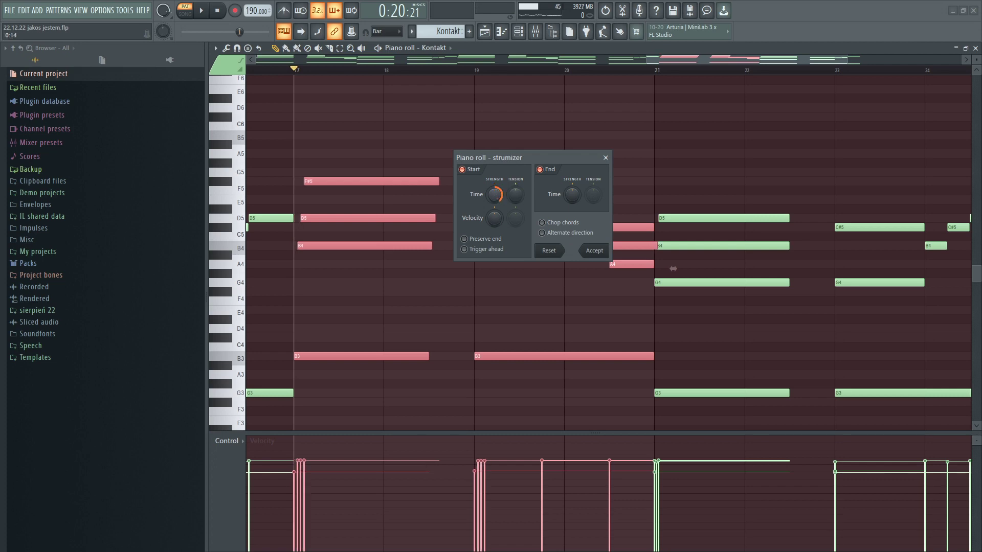
key(space)
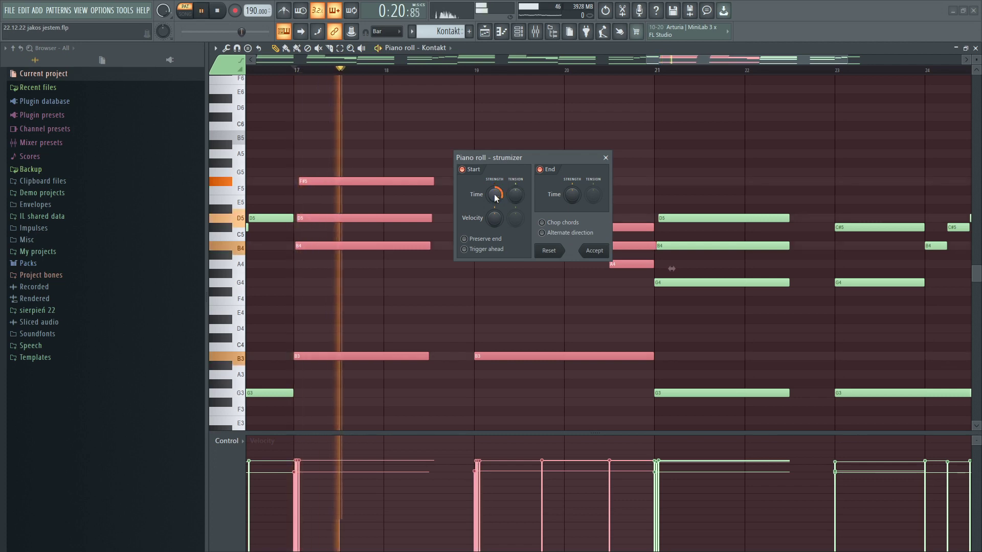
key(space)
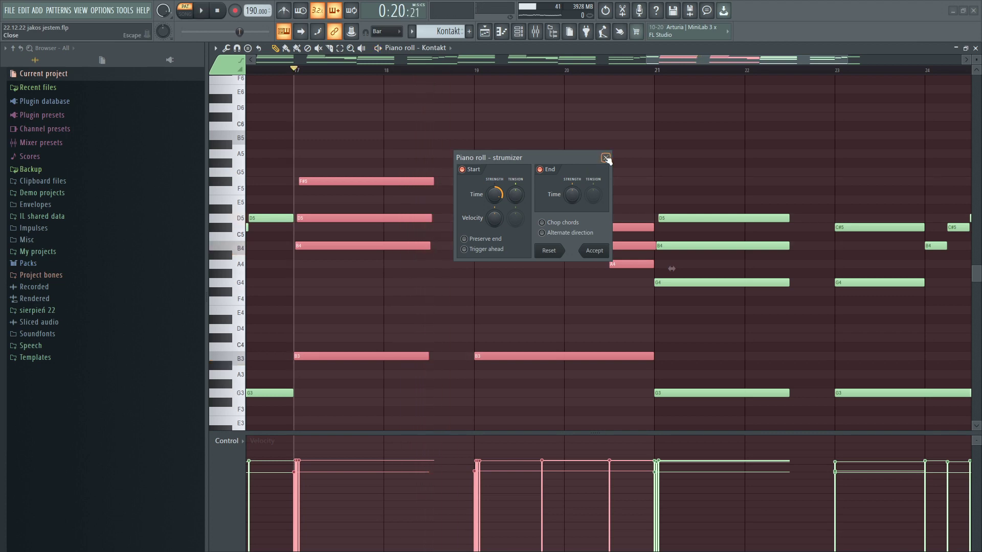
click(605, 158)
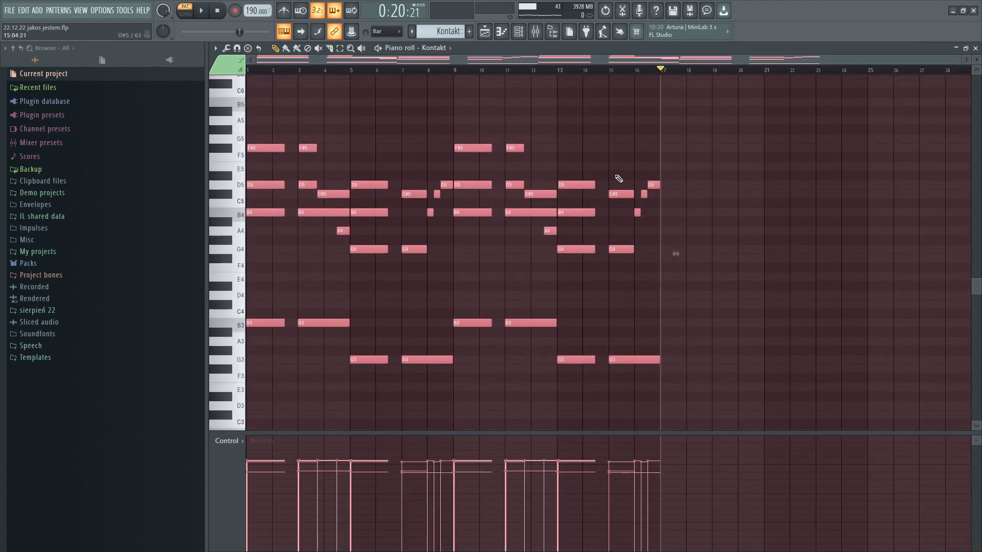
Open the randomizer for all the selected notes of the Kontakt pattern
key(alt+r)
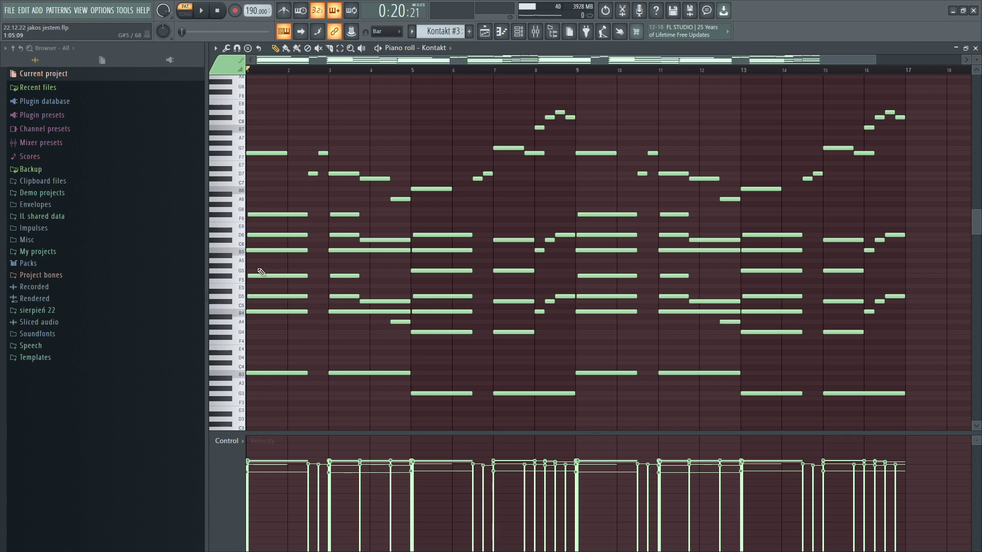
Highlight the middle-octave chord notes in bars 1 to 8 of the Kontakt #3 pattern, deselect them, and play the pattern
drag(259, 268, 569, 350)
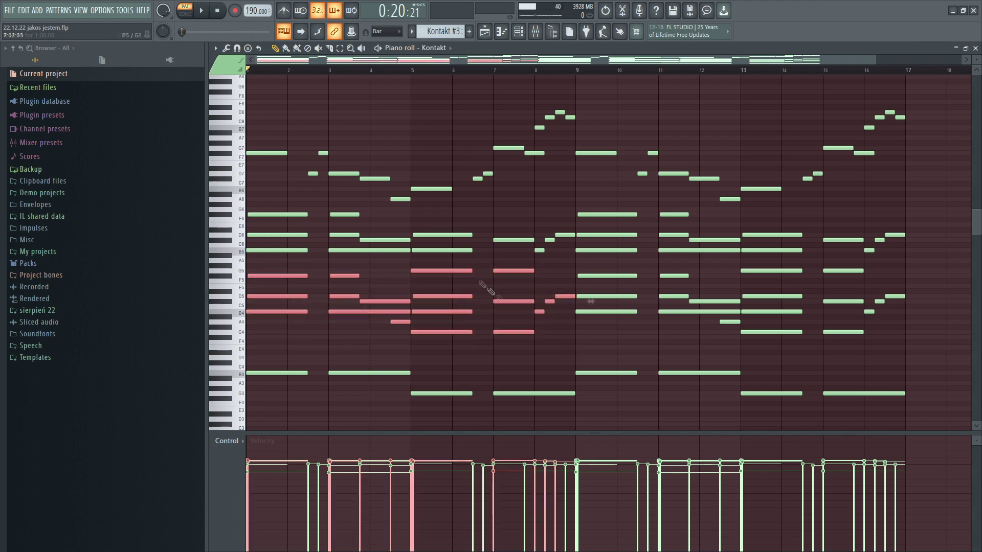
scroll(284, 154, up, 2)
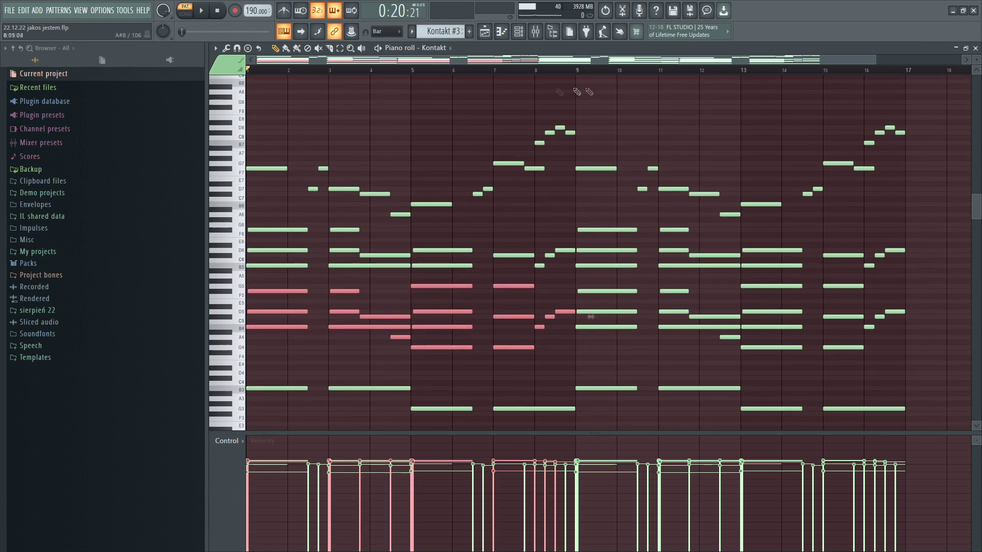
key(ctrl+d)
key(space)
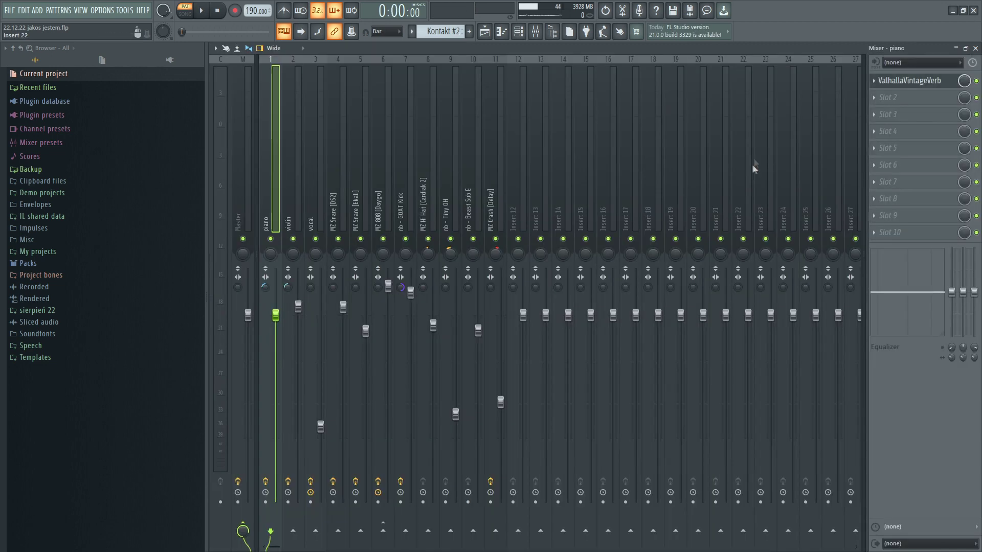
Open the ValhallaVintageVerb on the piano mixer track to examine its reverb settings
click(922, 86)
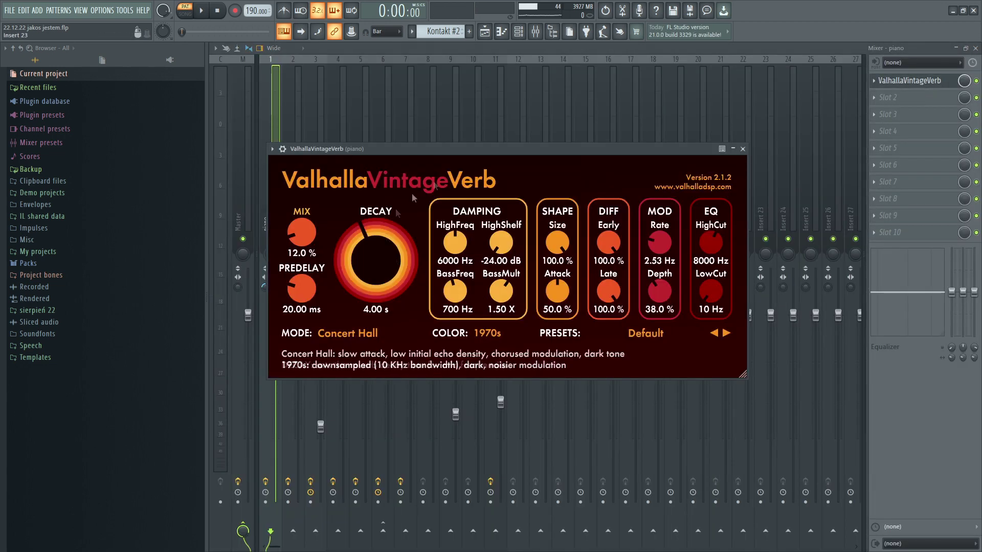
click(267, 115)
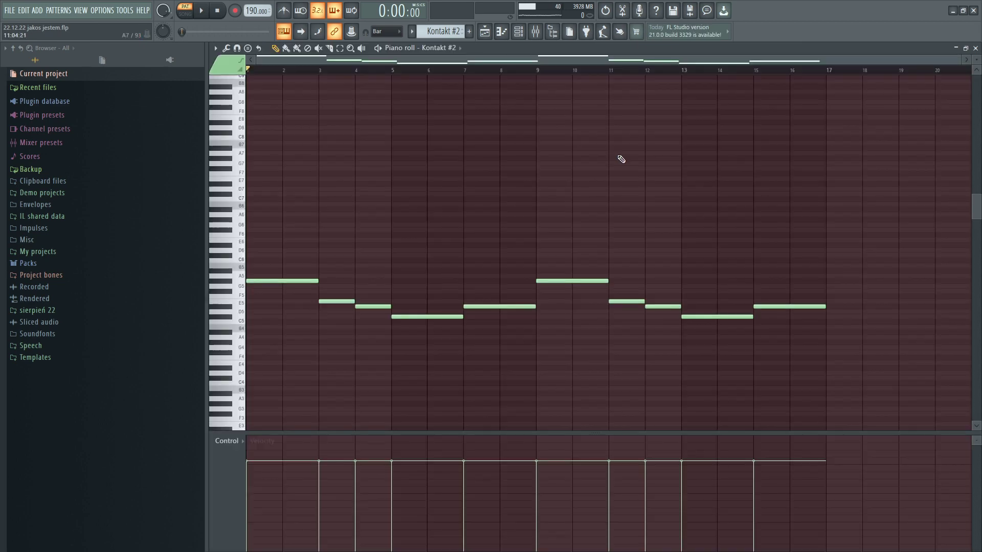
Play the Kontakt #2 melody and inspect the Fruity parametric EQ 2 effects on the violin mixer track
key(space)
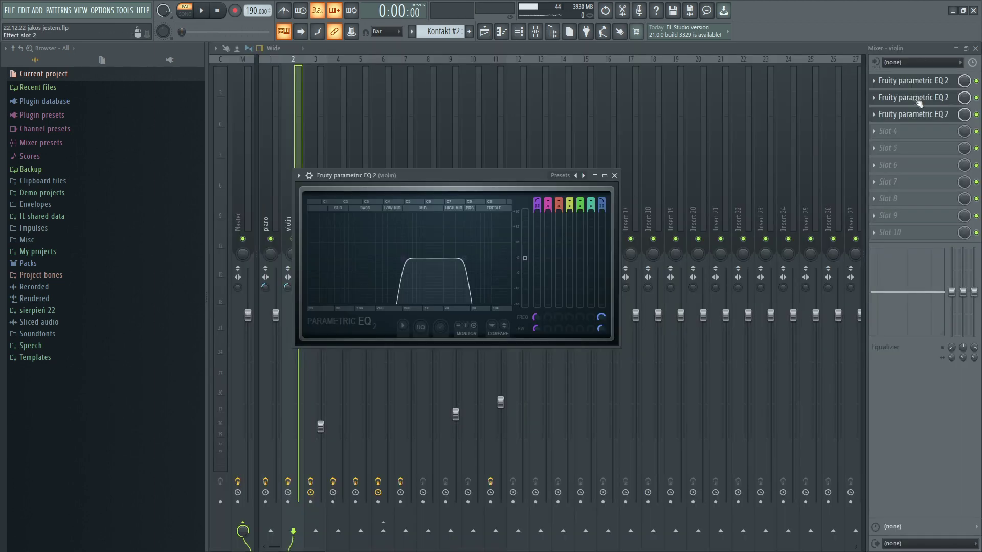
click(918, 100)
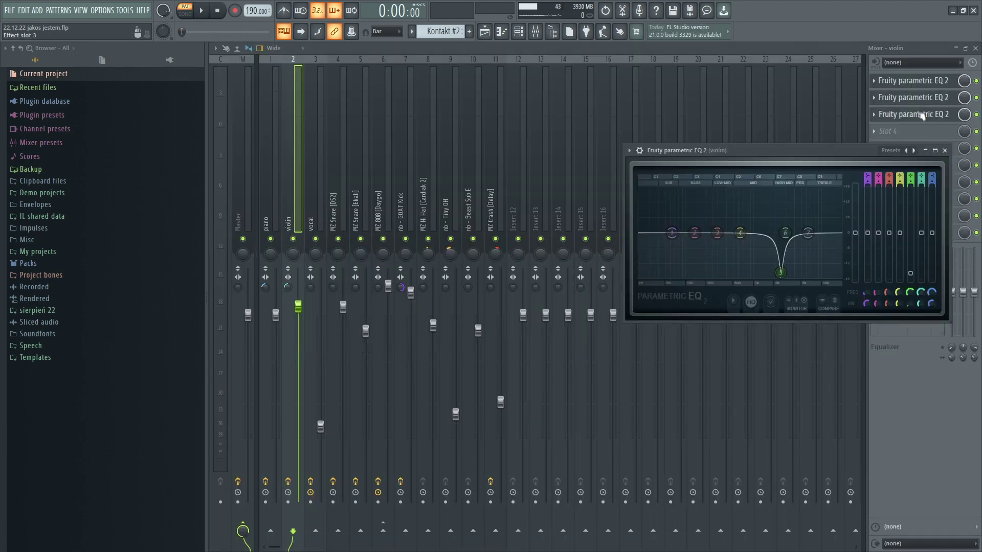
click(921, 117)
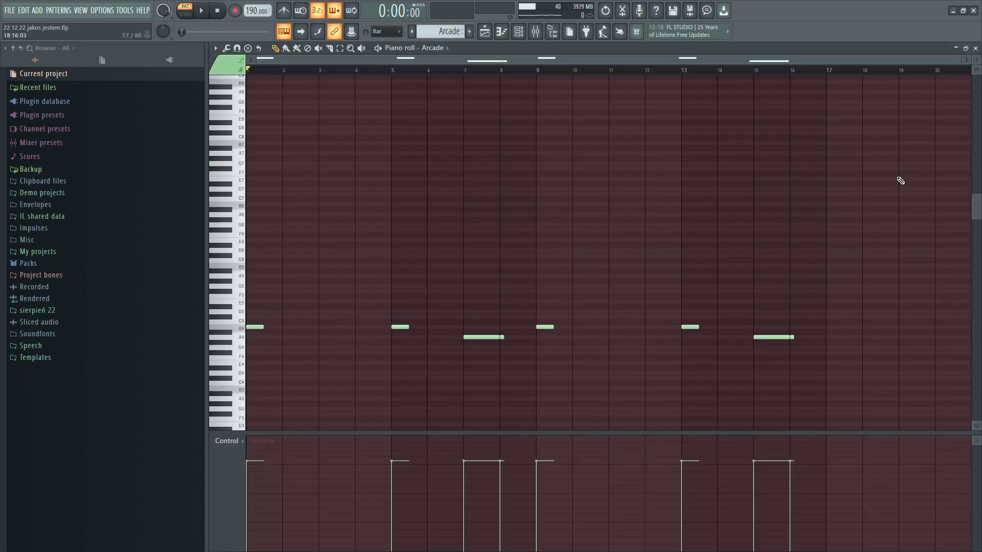
Play the Arcade pattern and open the Arcade instrument from the channel rack
key(space)
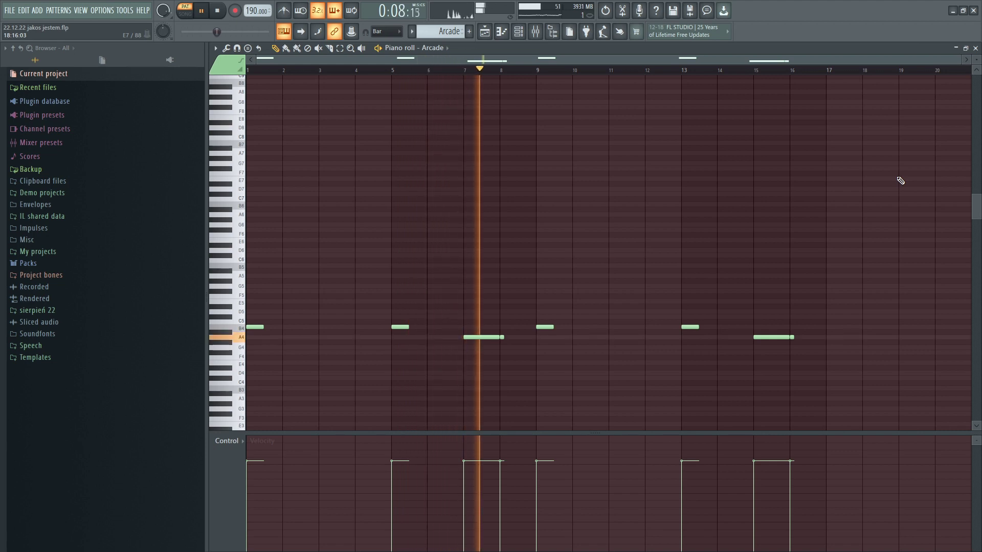
key(space)
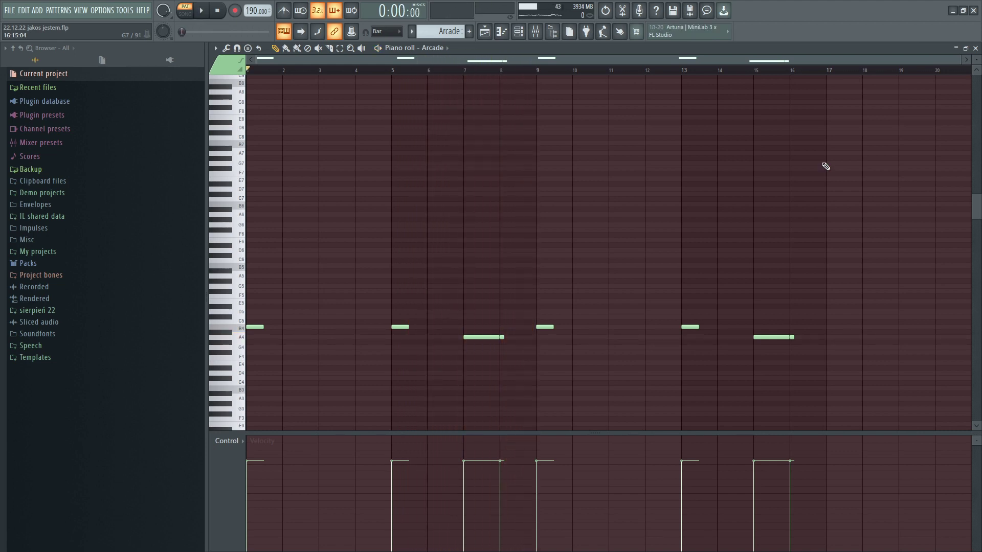
click(520, 33)
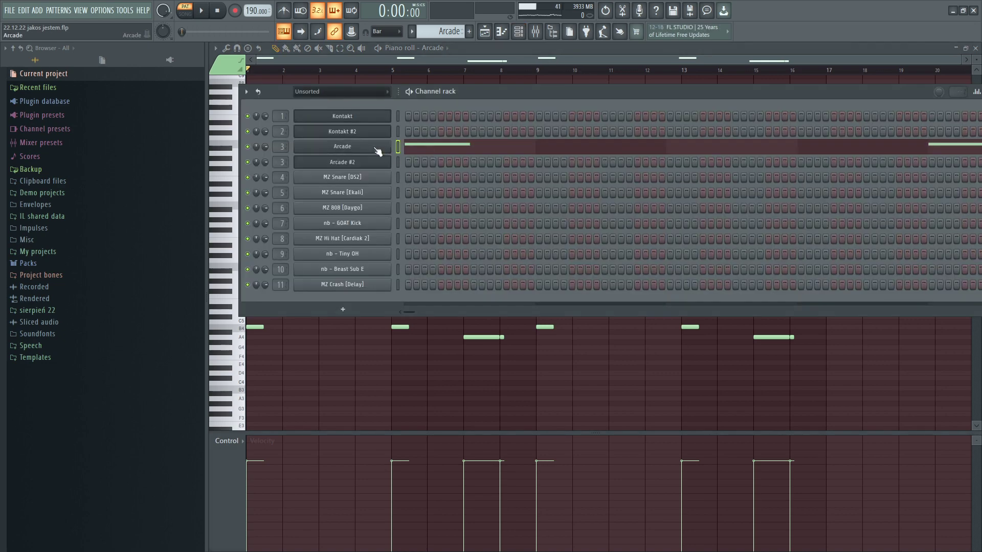
click(377, 151)
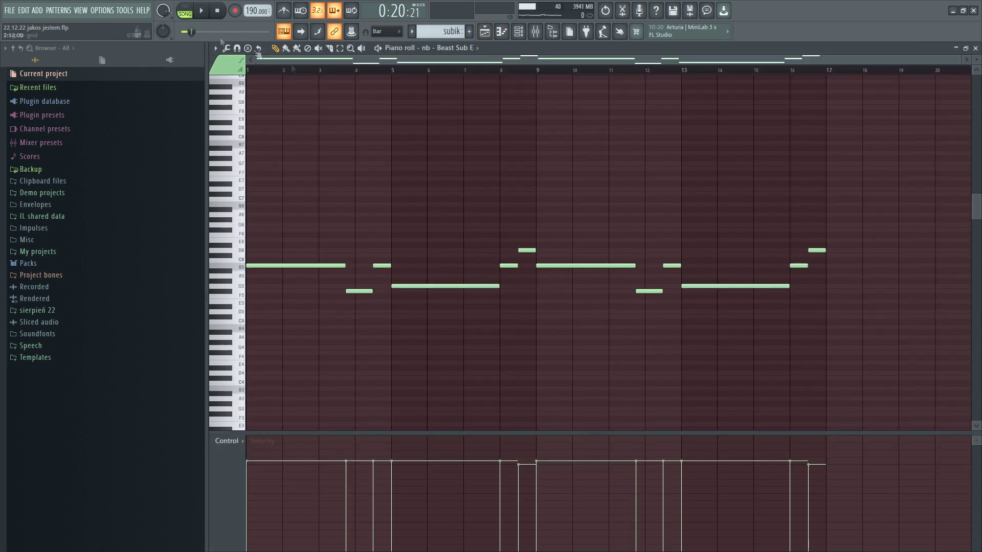
Play the subik bass pattern, and play the two MZ Snare tracks in the playlist from bar 33
key(space)
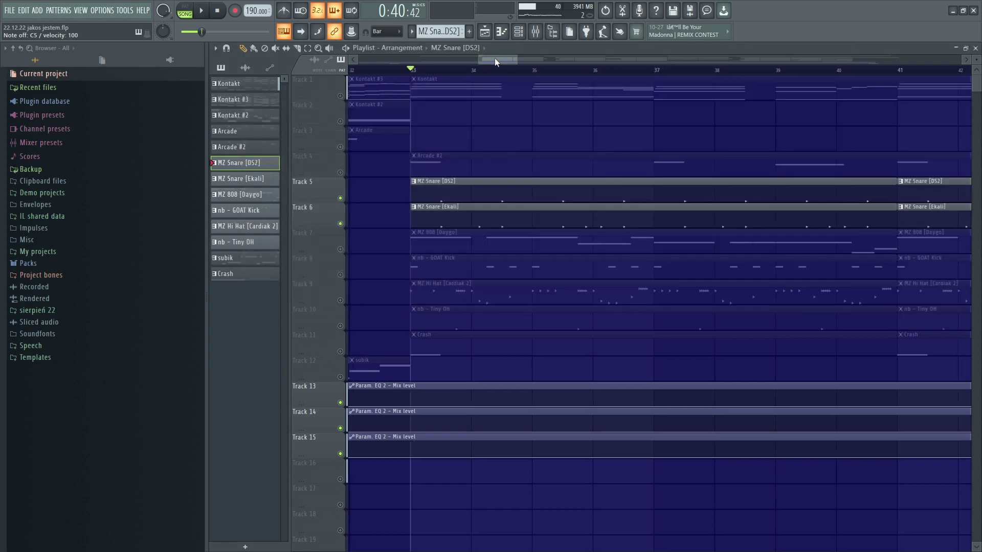
click(495, 58)
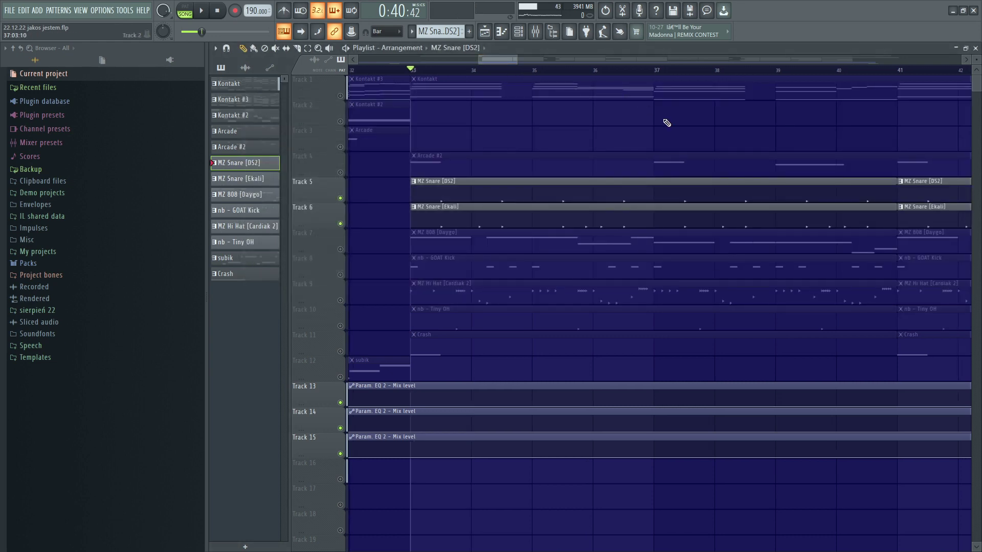
key(space)
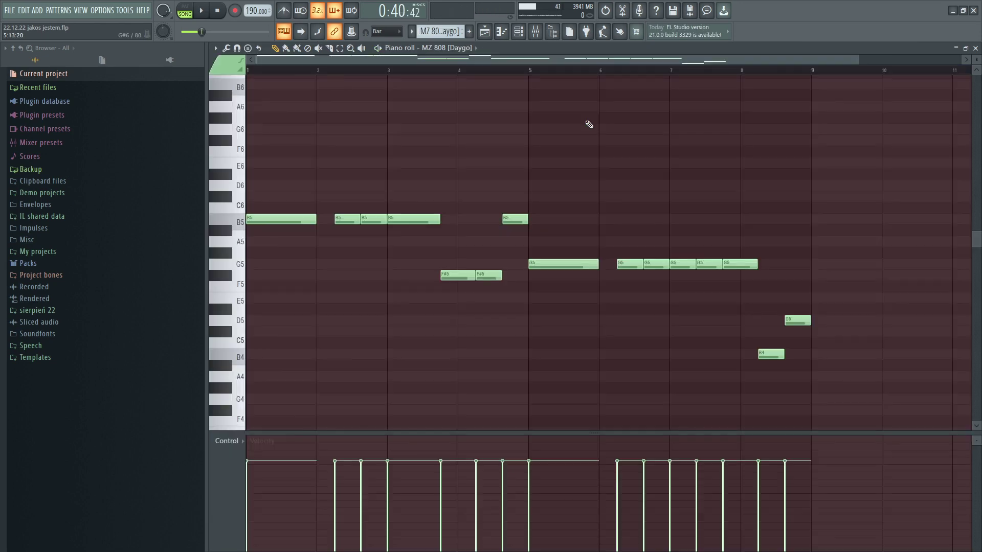
Play the MZ 808 [Daygo] pattern, return to the playlist, and open the nb - GOAT Kick clip on Track 8
key(space)
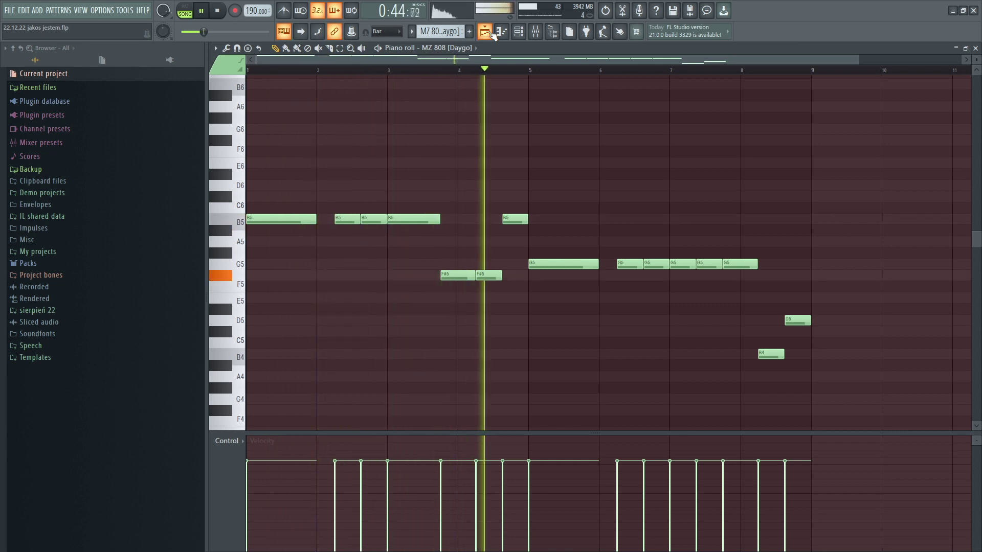
click(485, 32)
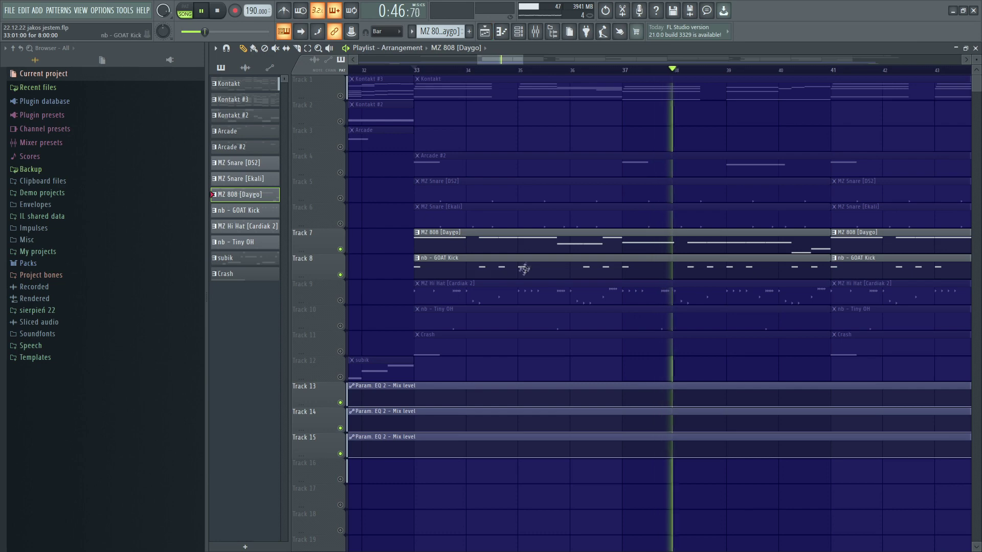
double_click(526, 267)
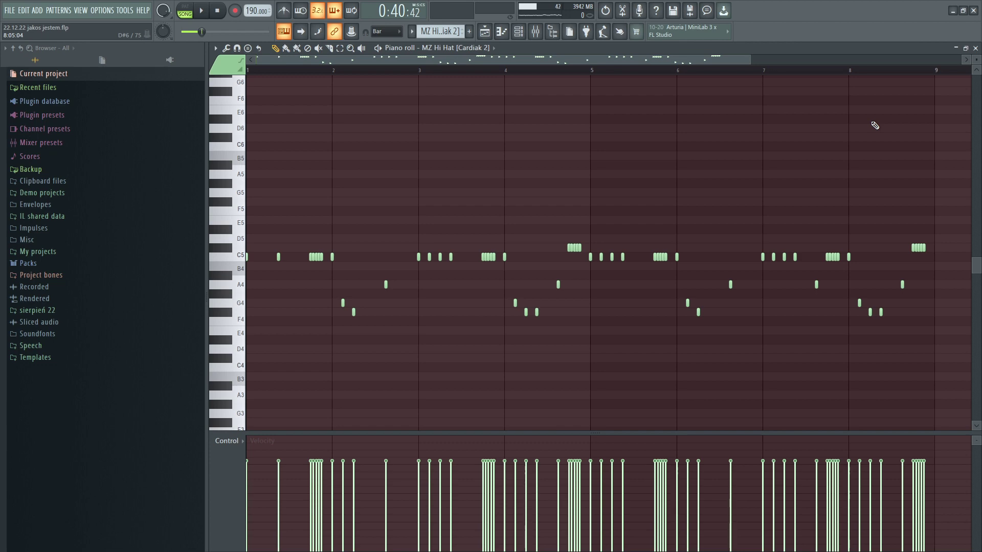
Play the MZ Hi Hat [Cardiak 2] and nb - Tiny OH patterns, and return to the playlist
key(space)
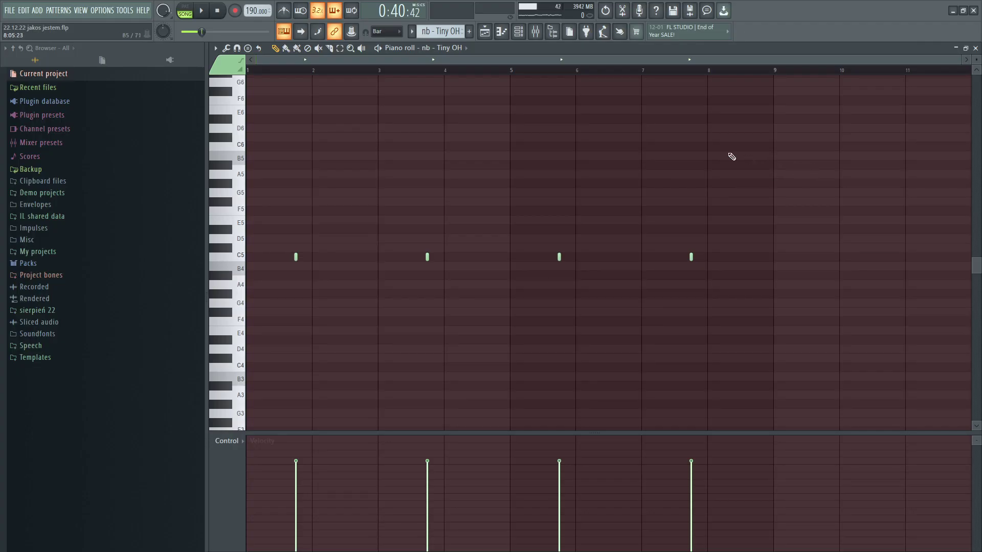
key(space)
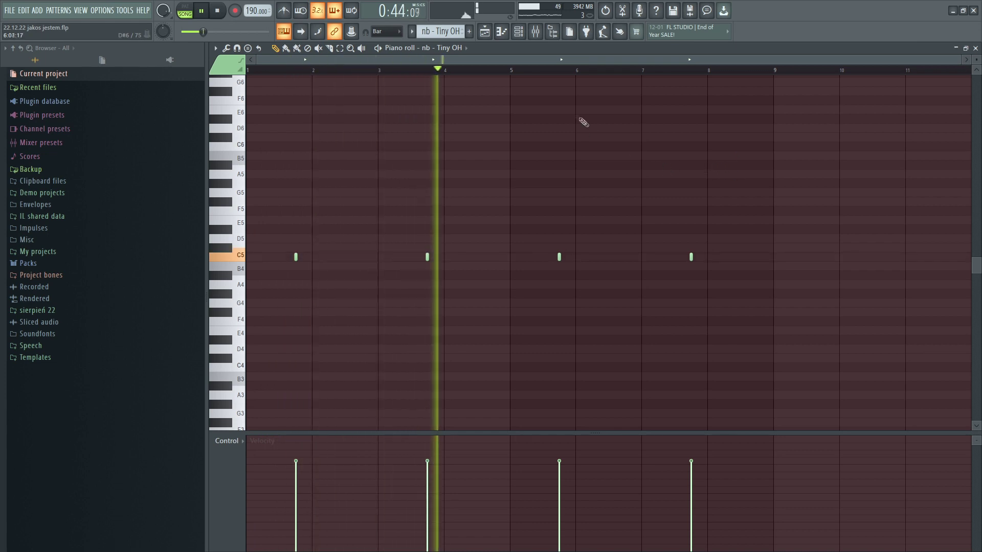
click(485, 32)
key(space)
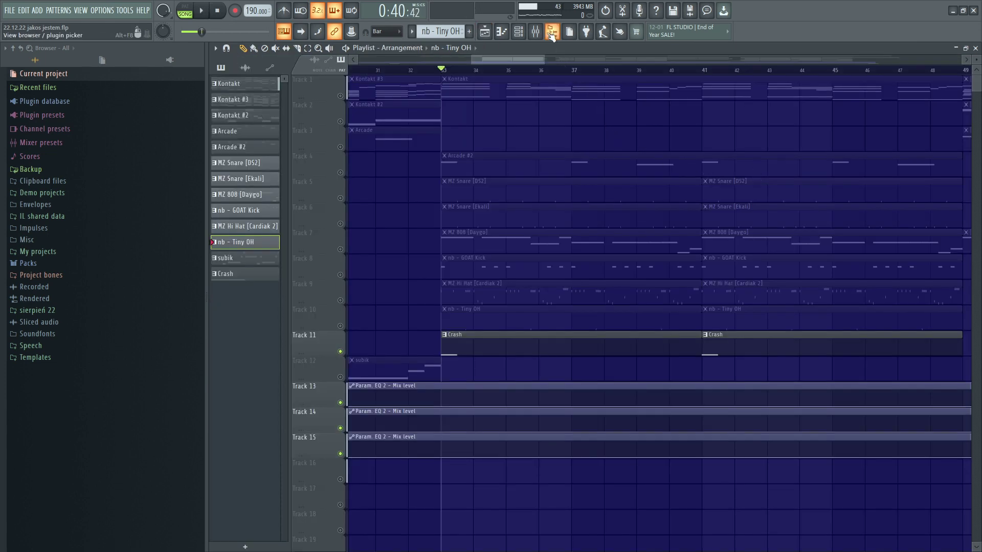
Play the Crash clip on Track 11 and inspect the PanCake2 effect on the MZ Crash [Delay] mixer track
key(space)
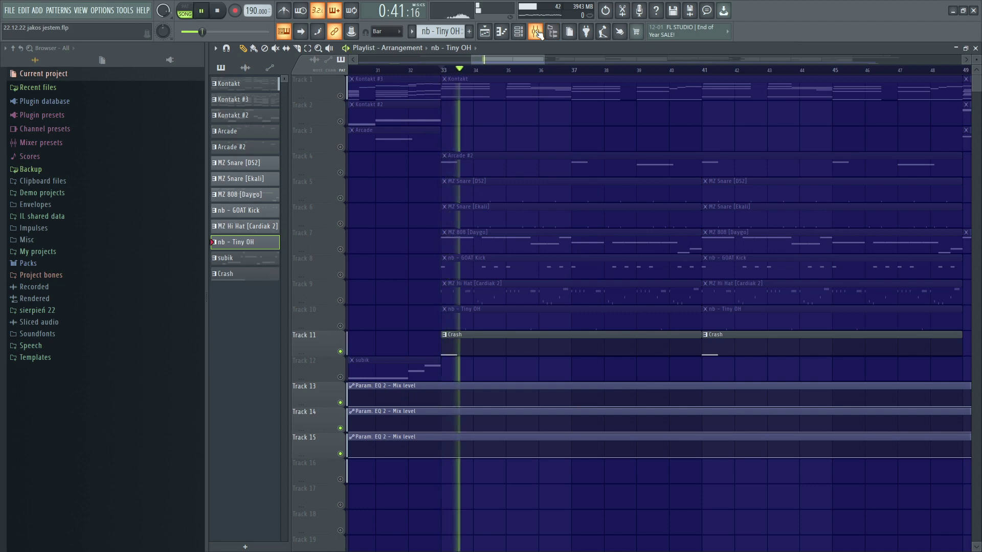
key(space)
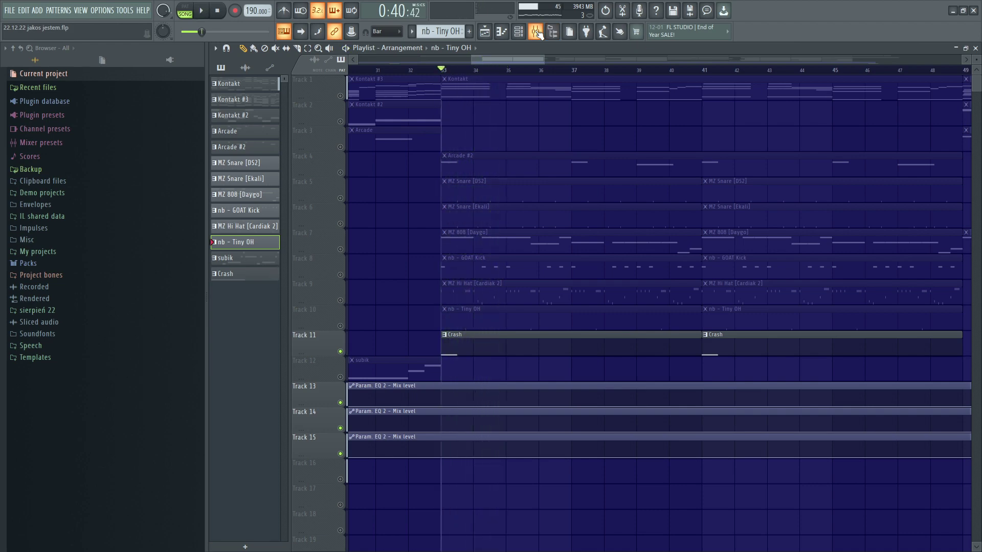
click(535, 32)
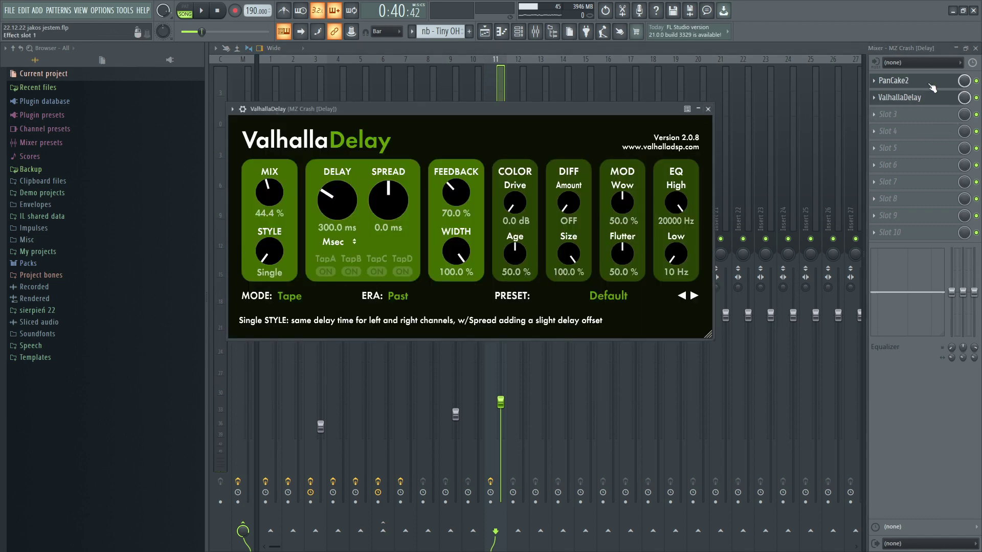
click(930, 85)
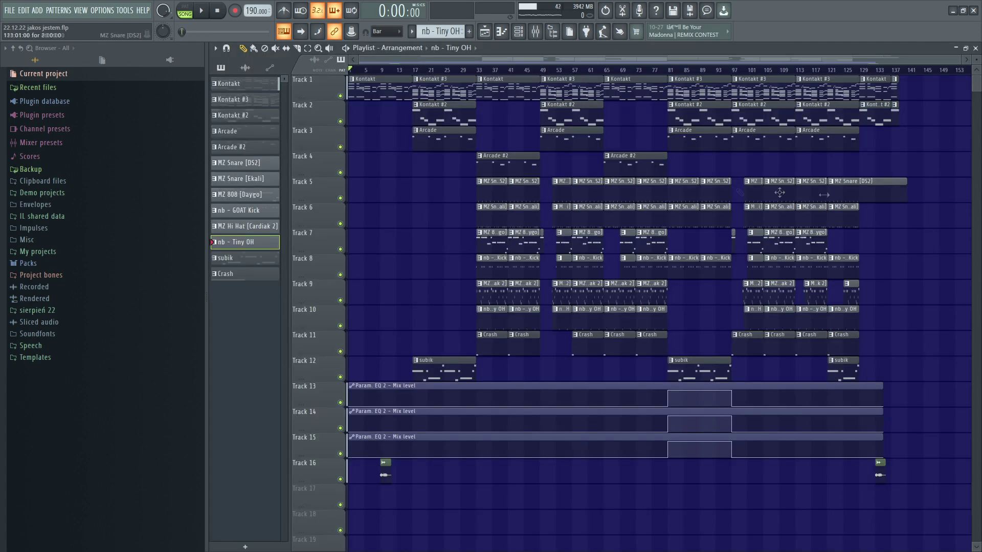
Select the first Kontakt clip on Track 1 in the full playlist arrangement
ctrl+drag(357, 82, 353, 83)
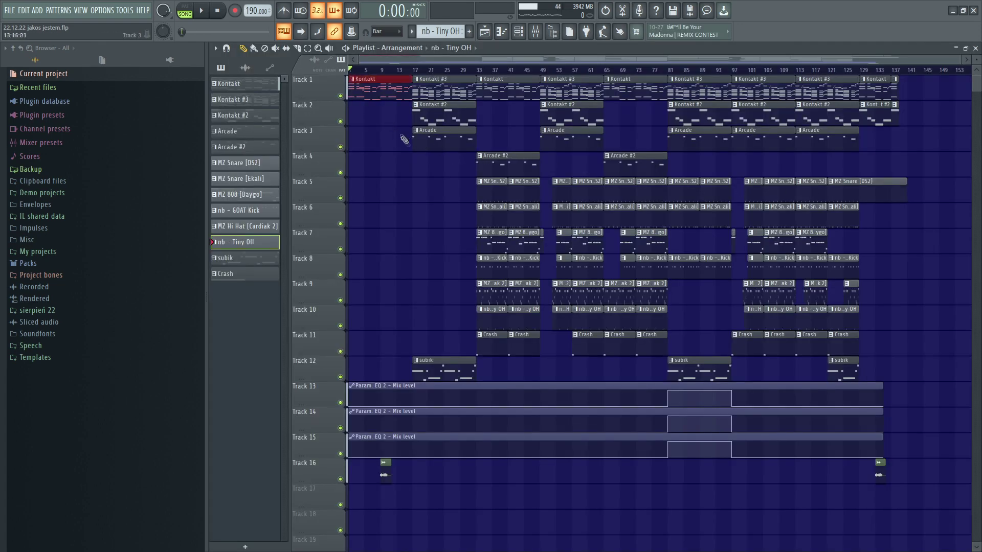
Select the clips on Tracks 1–12 section by section, covering bars 17–33, 33–49, 49–65 and onward through the arrangement
ctrl+drag(450, 375, 438, 78)
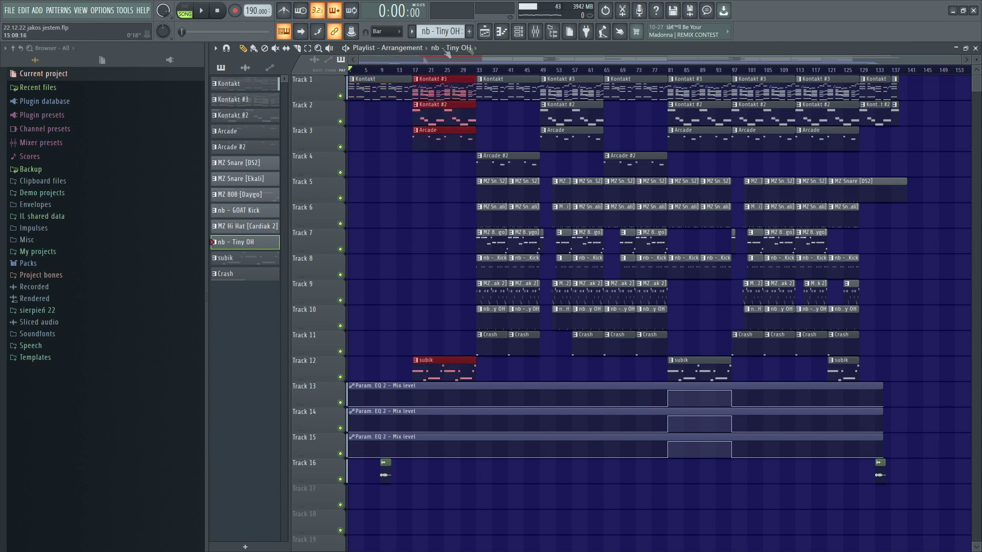
scroll(550, 148, up, 4)
ctrl+drag(433, 77, 527, 357)
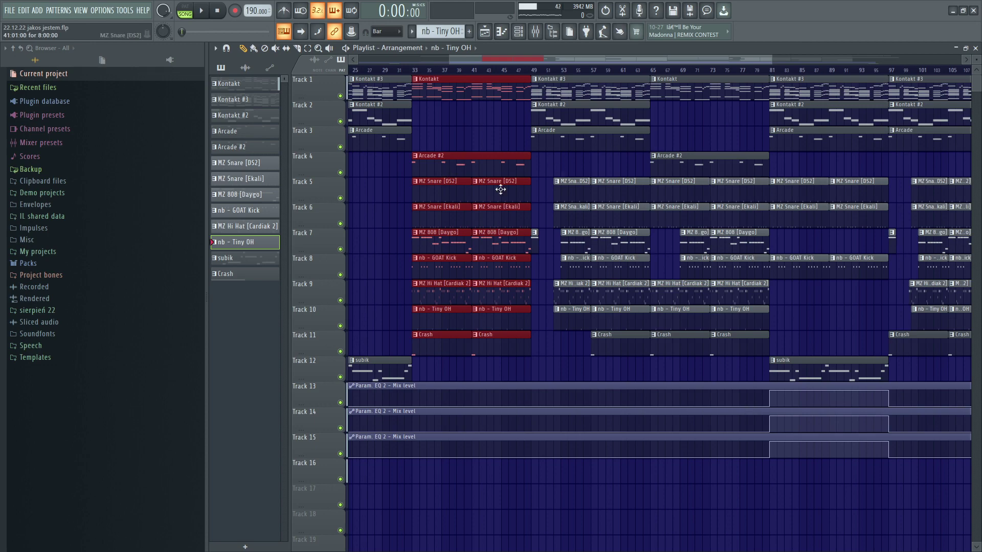
drag(516, 63, 455, 367)
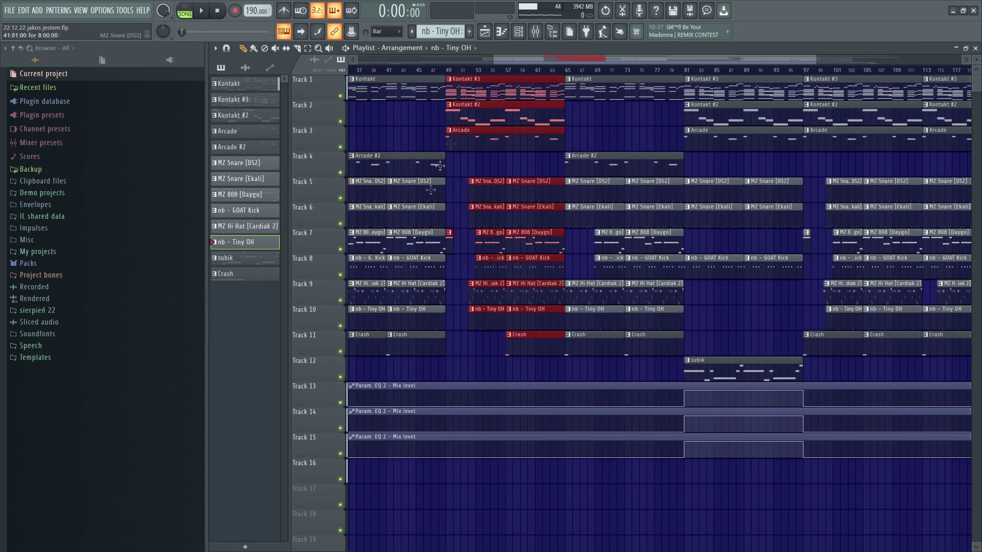
drag(550, 60, 504, 353)
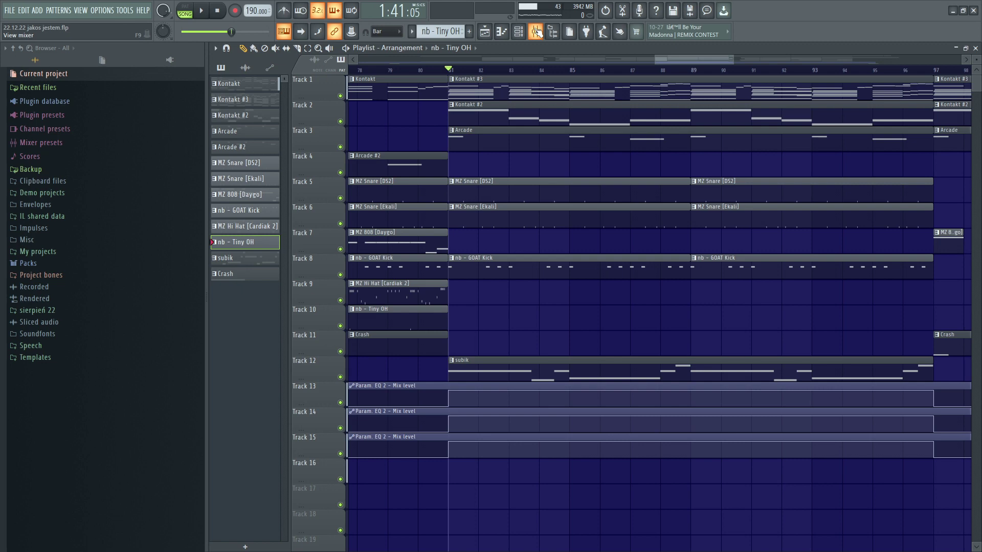
Inspect Fruity parametric EQ 2 on the MZ Snare [DS2] and MZ Snare [Ekali] mixer tracks, and select the nb - GOAT Kick track
click(536, 33)
click(340, 177)
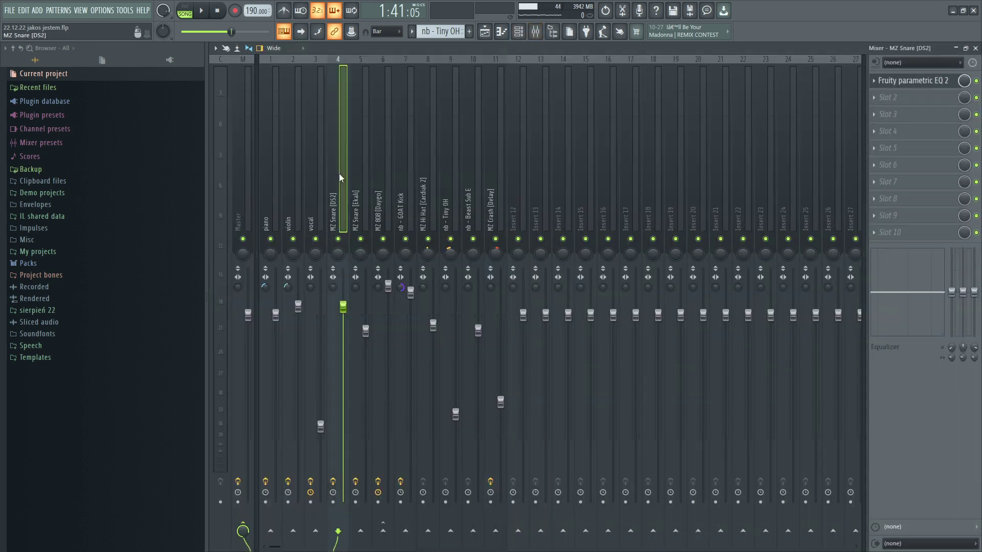
click(908, 85)
click(366, 97)
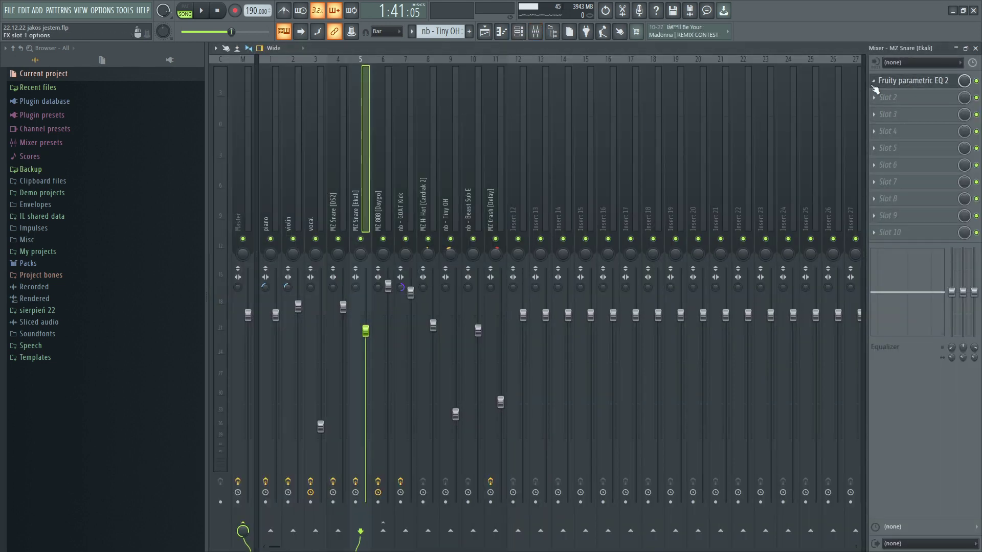
click(915, 81)
click(412, 117)
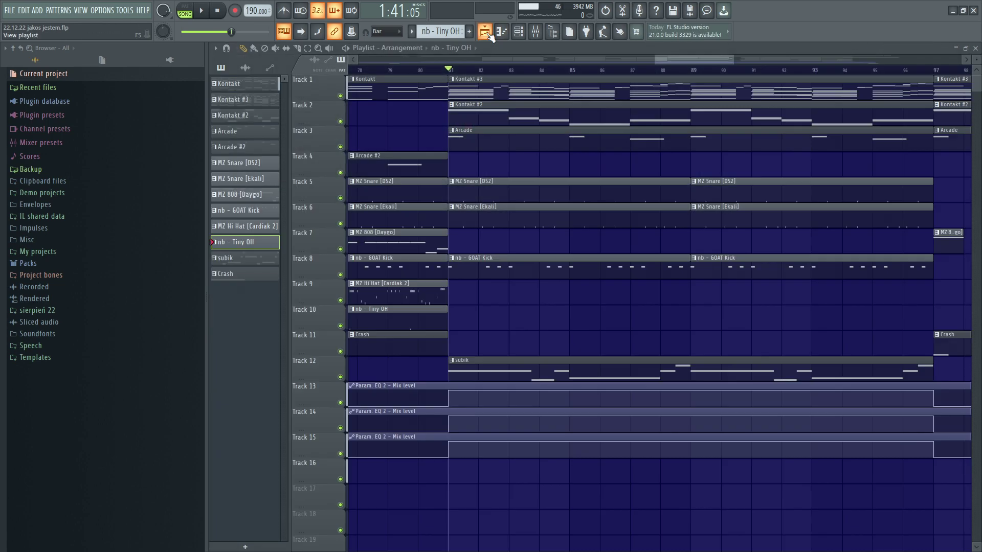
Return to the playlist and select the clips on Tracks 1–12 in the bar 97–113 section and in the closing section from bar 113
scroll(777, 203, down, 4)
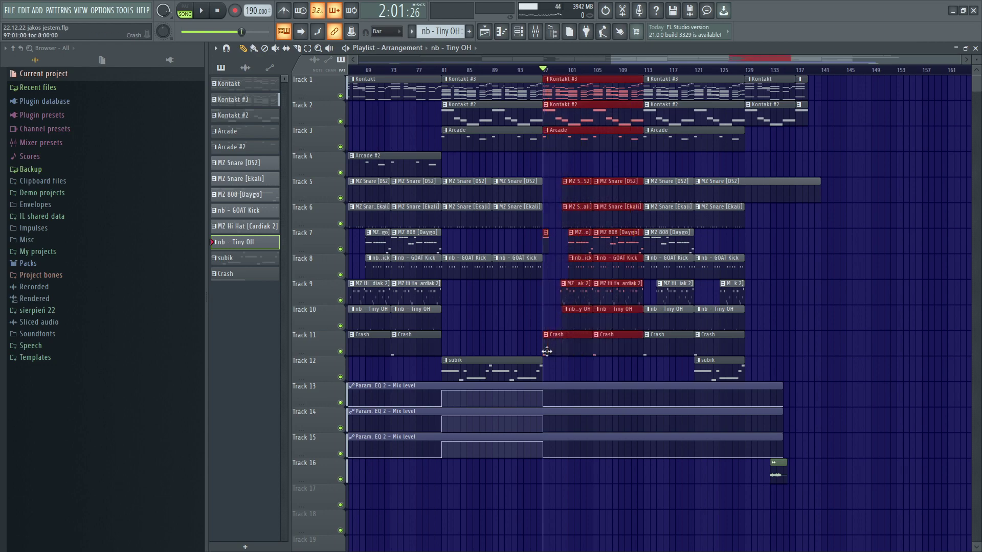
drag(591, 379, 556, 376)
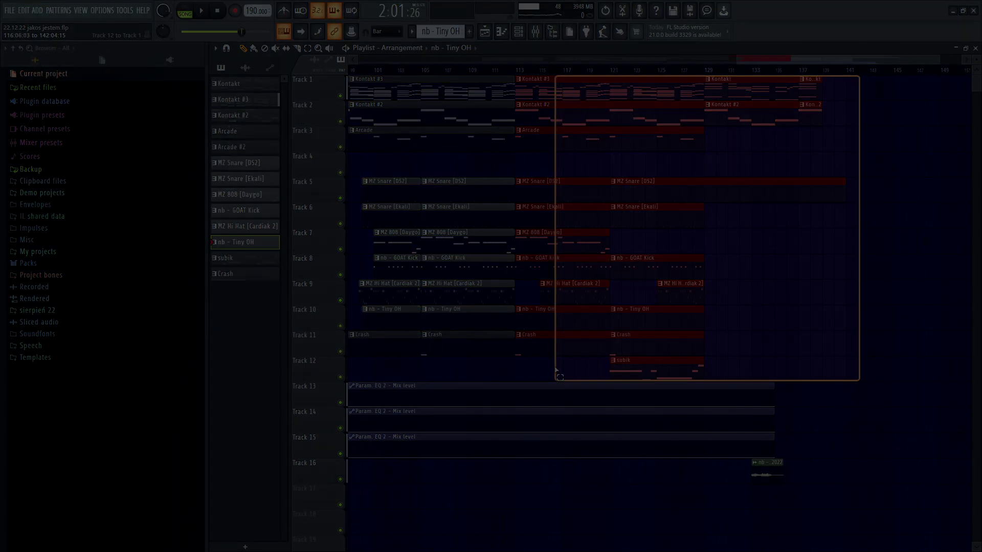